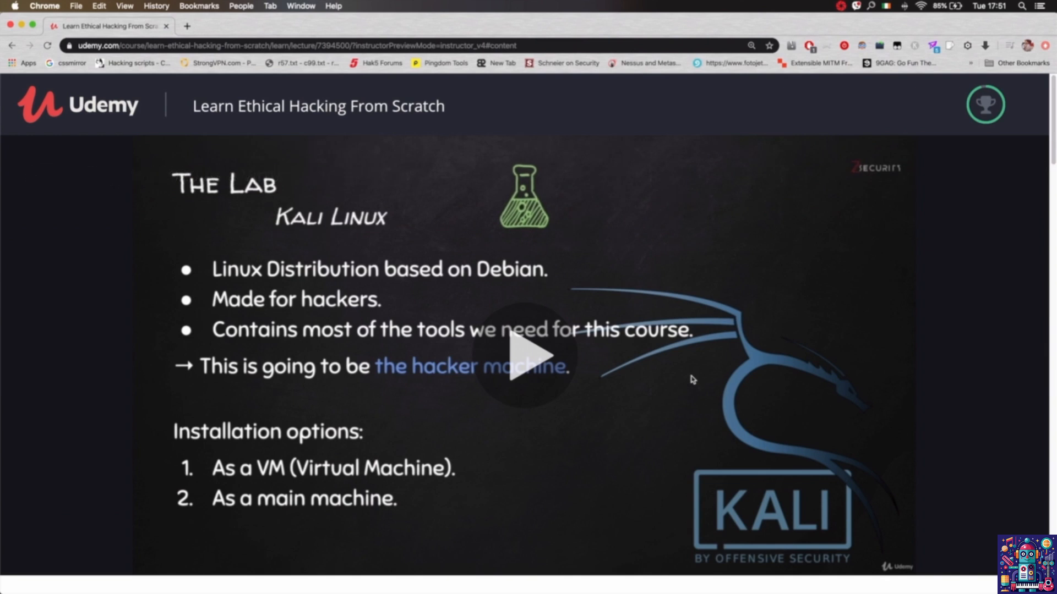
Open the Kali 2020 Download Page from the resources of lecture 5, Installing Kali 2020 As a Virtual Machine.
scroll(570, 403, down, 6)
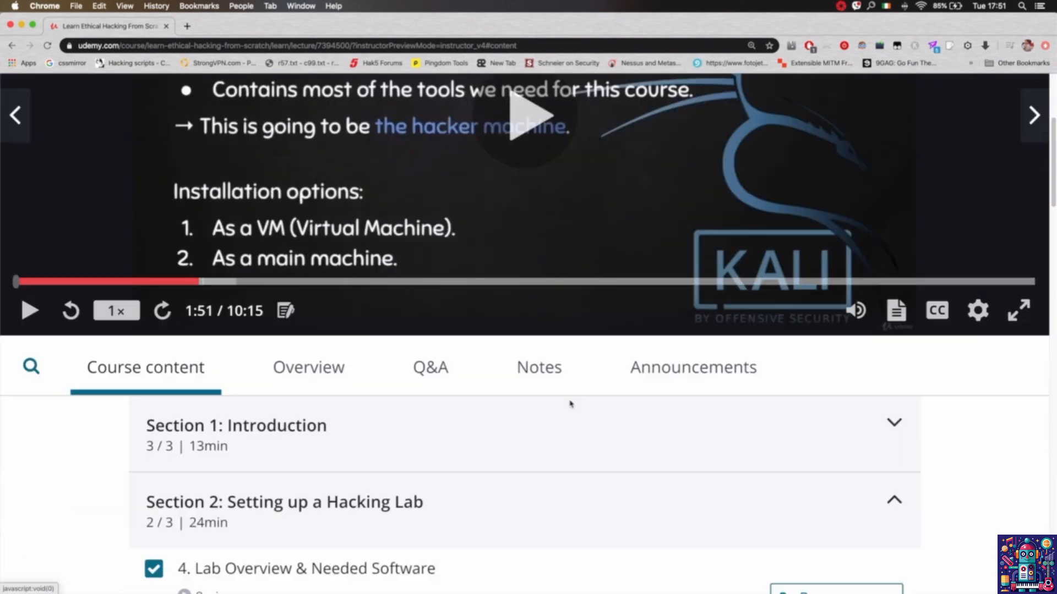
scroll(571, 403, down, 3)
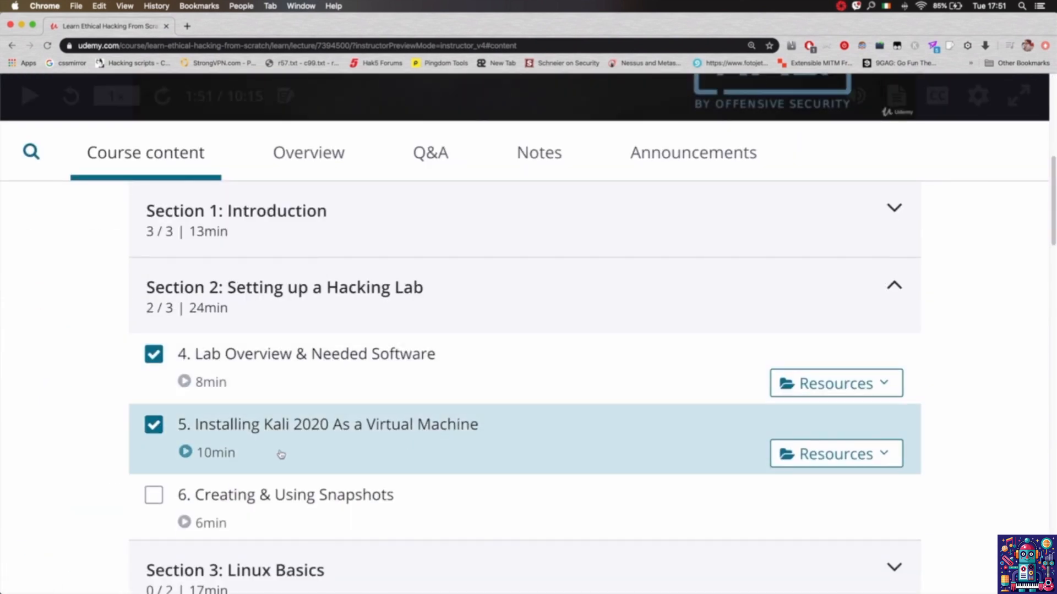
scroll(735, 443, down, 1)
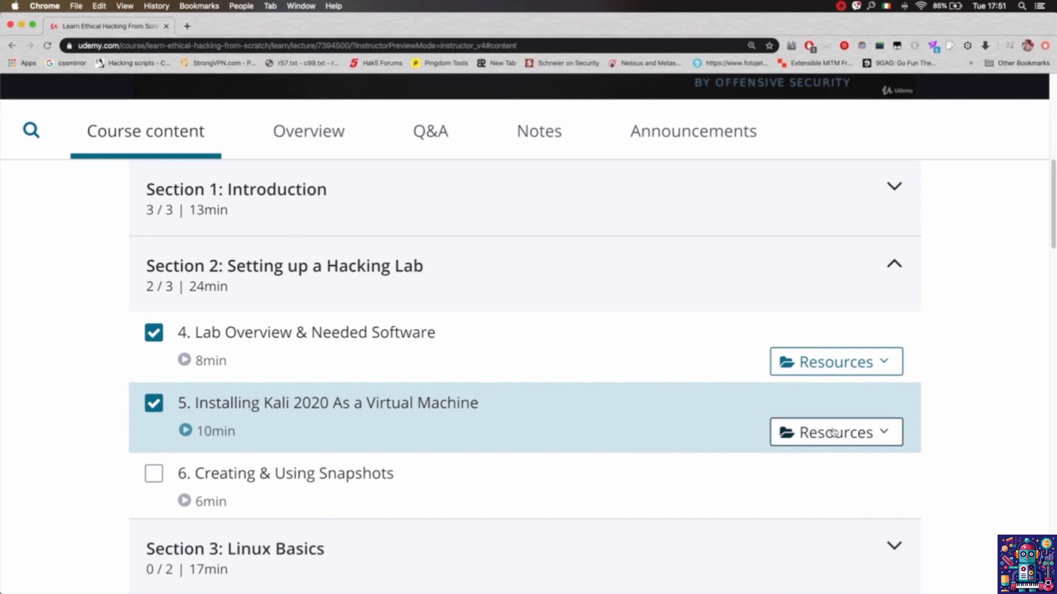
click(875, 431)
scroll(817, 454, down, 2)
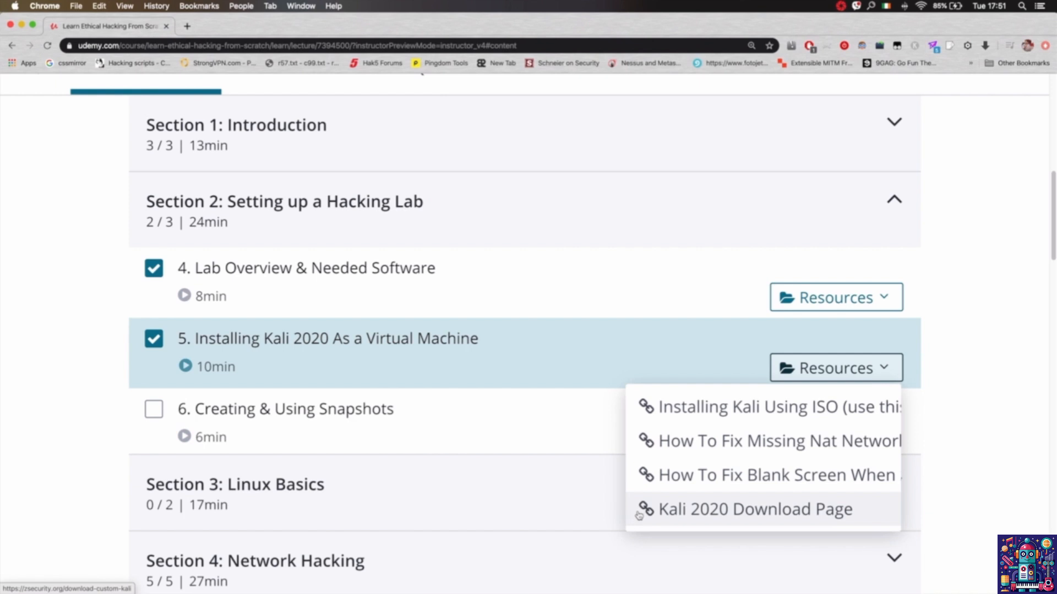
click(861, 510)
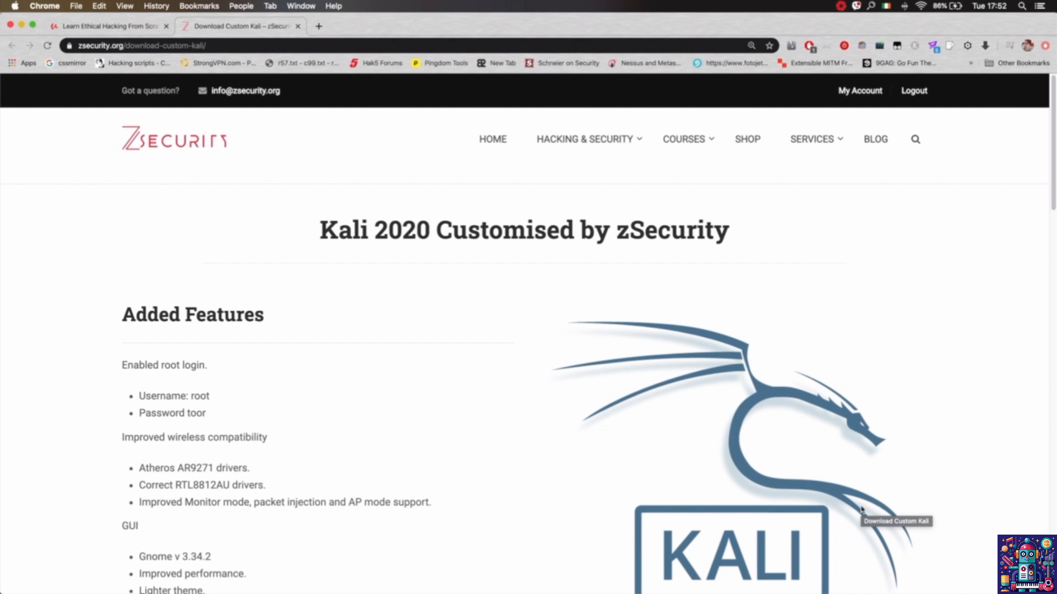
Look through the customised Kali 2020 page for its added features, bug fixes, additional software and download links.
scroll(350, 448, down, 2)
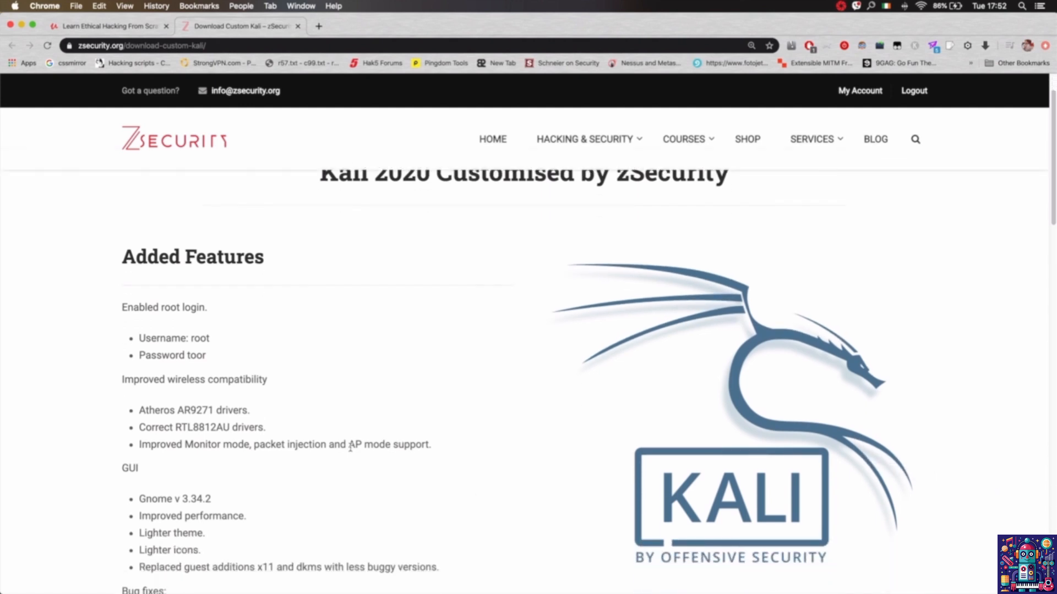
scroll(349, 447, down, 14)
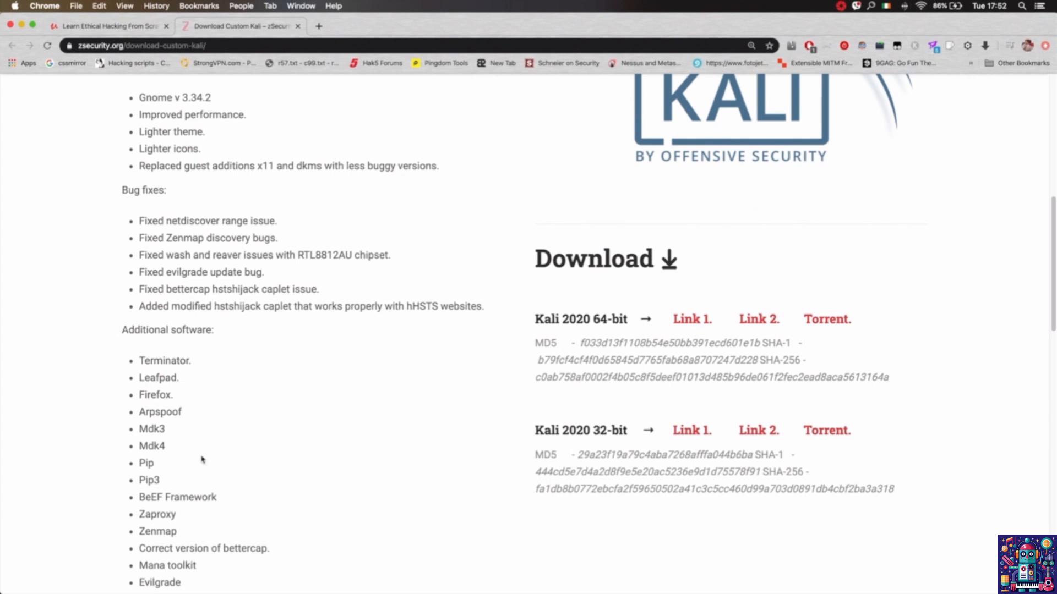
scroll(208, 479, down, 2)
scroll(206, 487, down, 10)
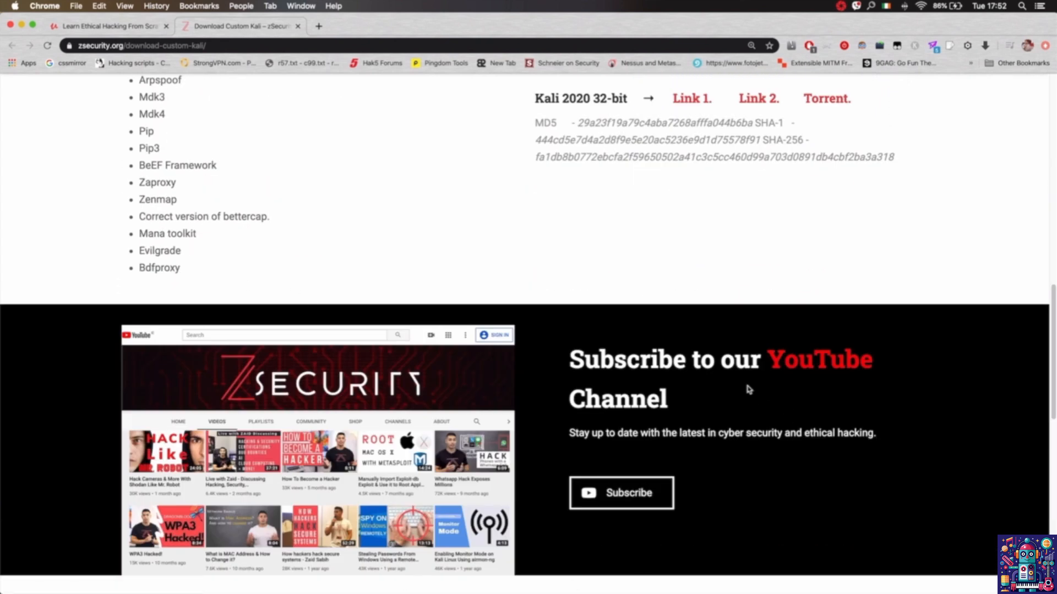
scroll(748, 390, up, 8)
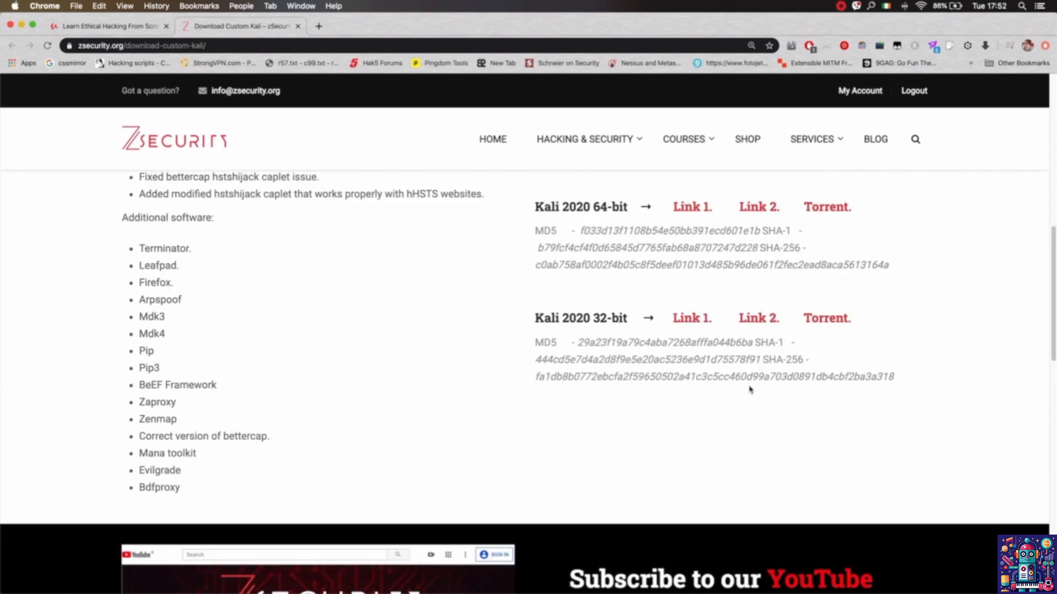
scroll(750, 389, up, 3)
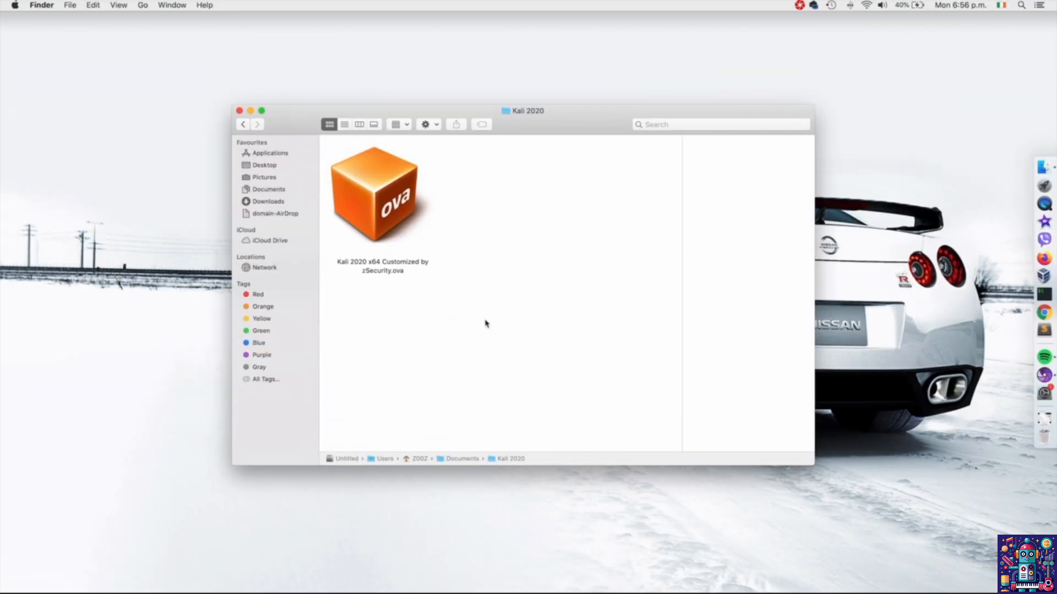
Import the Kali 2020 x64 Customized by zSecurity.ova appliance from the Kali 2020 folder into VirtualBox with its suggested settings.
drag(486, 319, 389, 225)
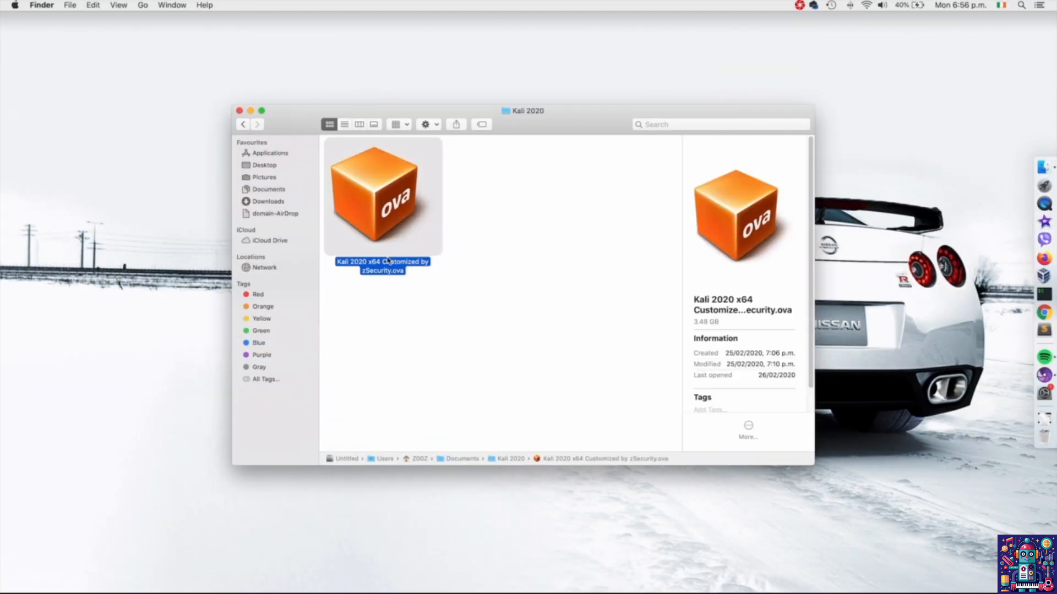
click(386, 279)
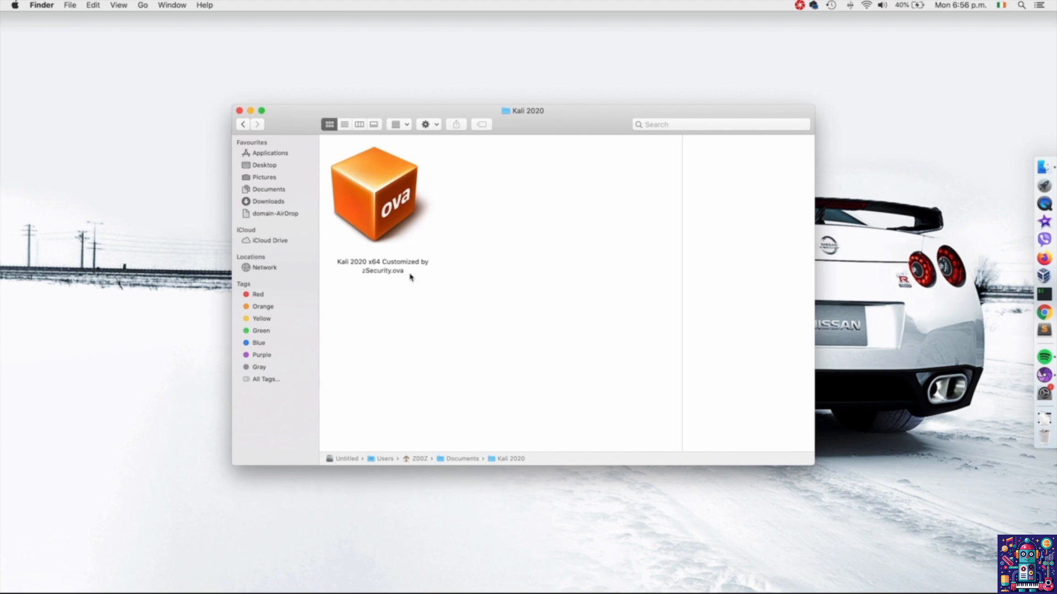
click(394, 238)
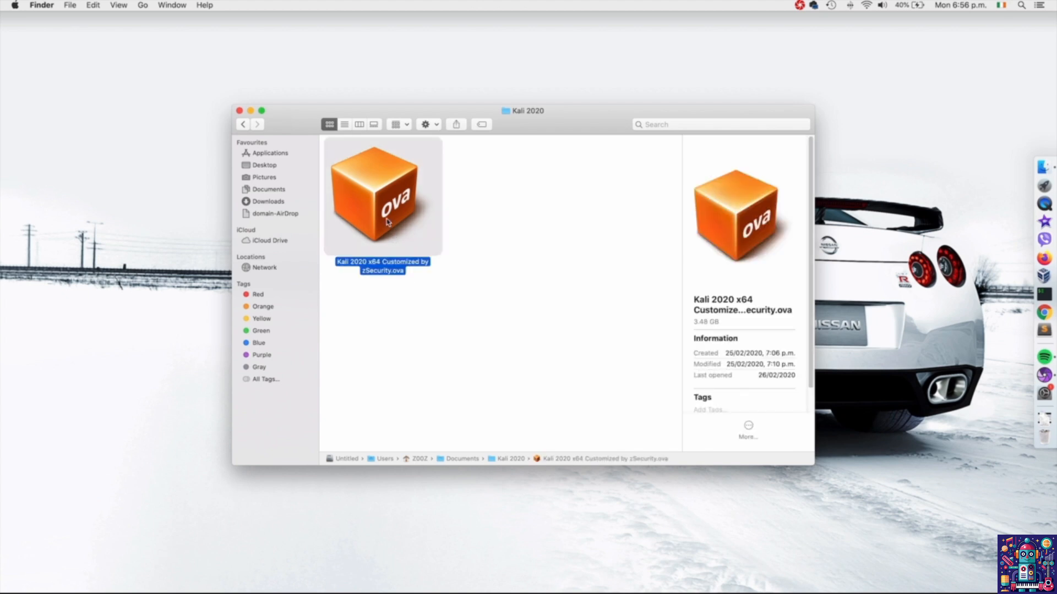
double_click(388, 222)
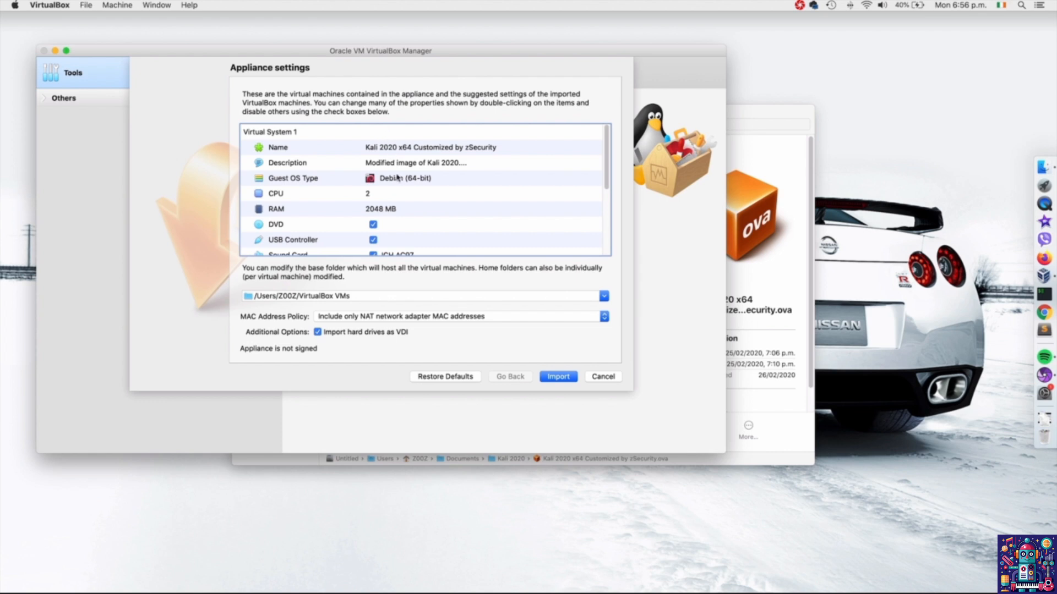
scroll(413, 234, down, 5)
scroll(416, 240, up, 5)
click(547, 378)
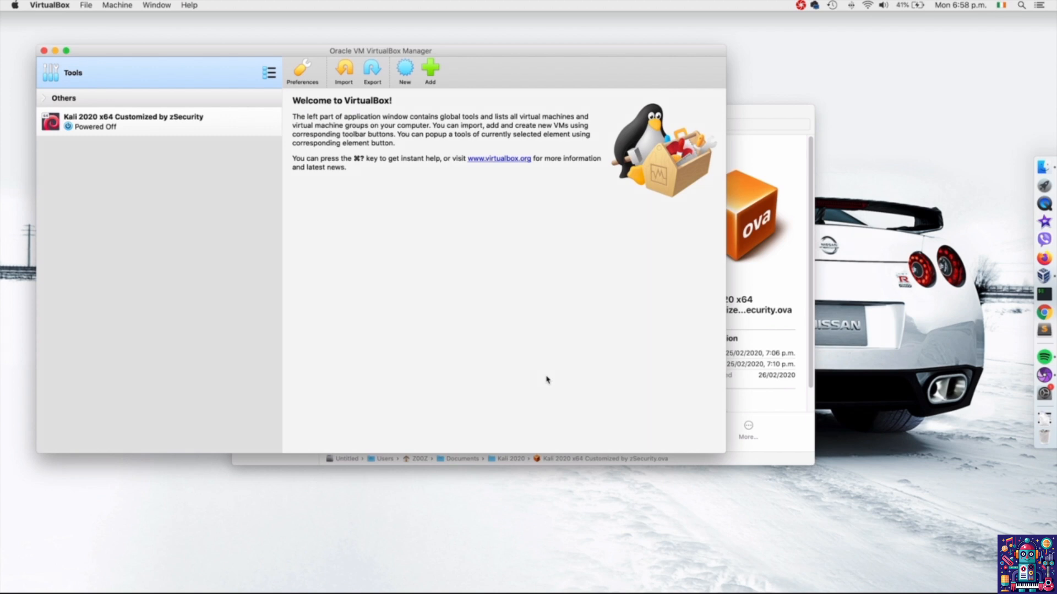
Open the system settings of the imported Kali 2020 x64 virtual machine.
click(153, 129)
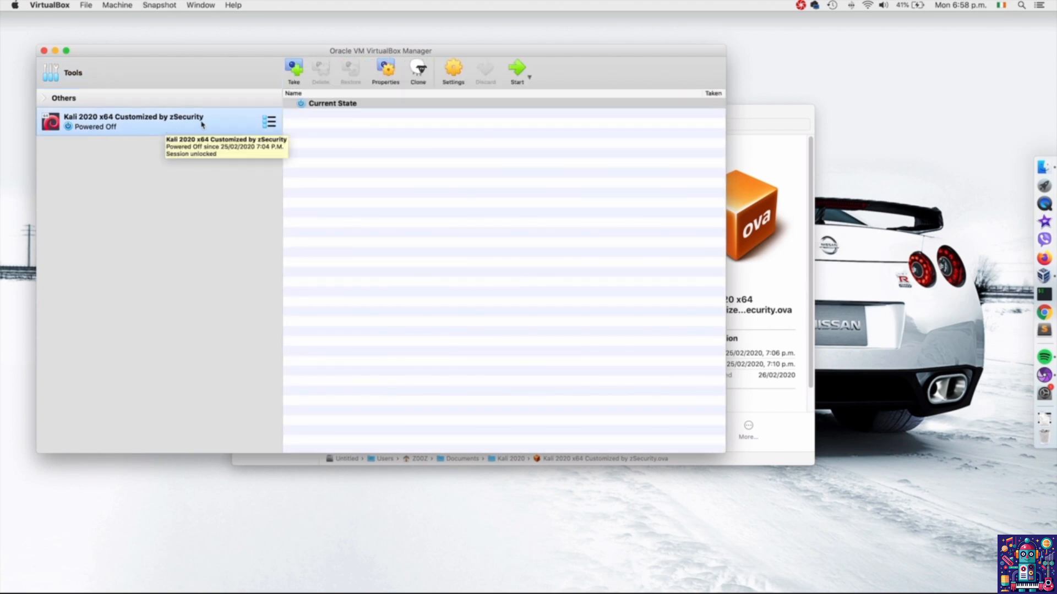
click(452, 80)
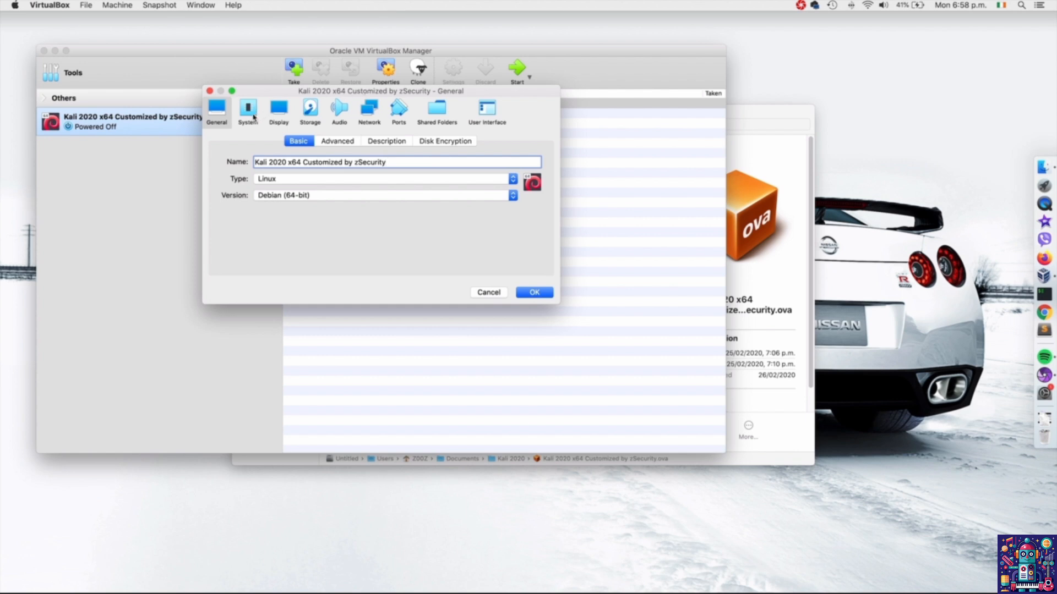
click(252, 115)
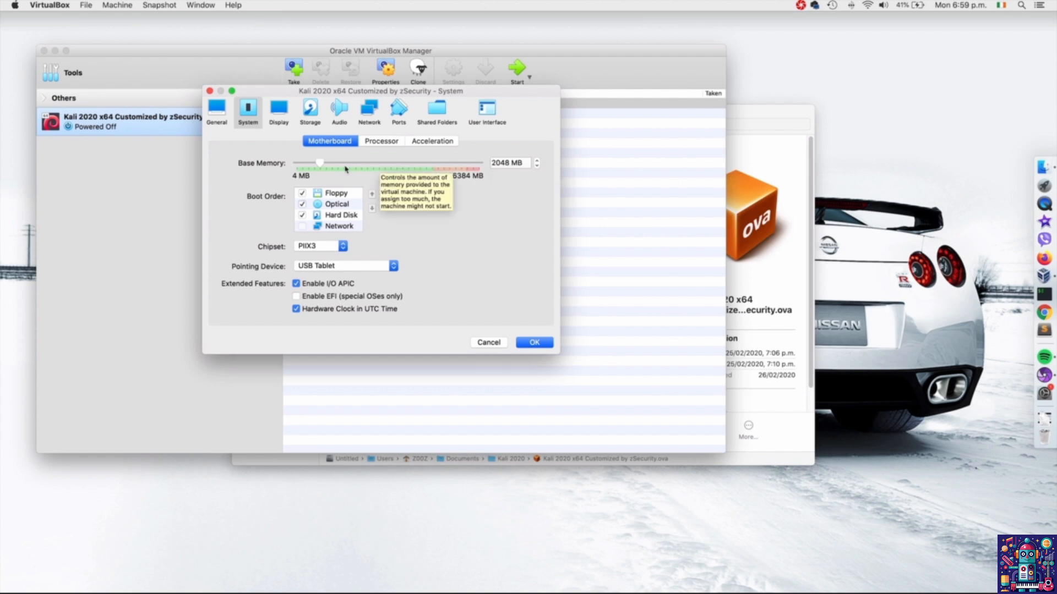
Review the base memory and processor allocation of the Kali virtual machine.
mouse_move(321, 167)
mouse_down()
mouse_move(380, 166)
mouse_move(319, 167)
mouse_up()
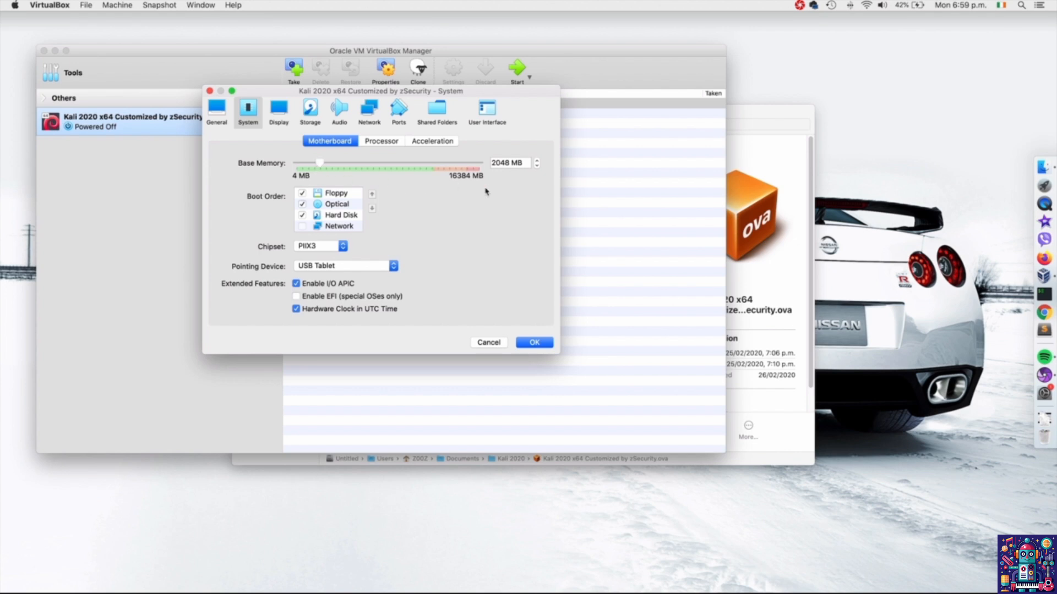
double_click(507, 163)
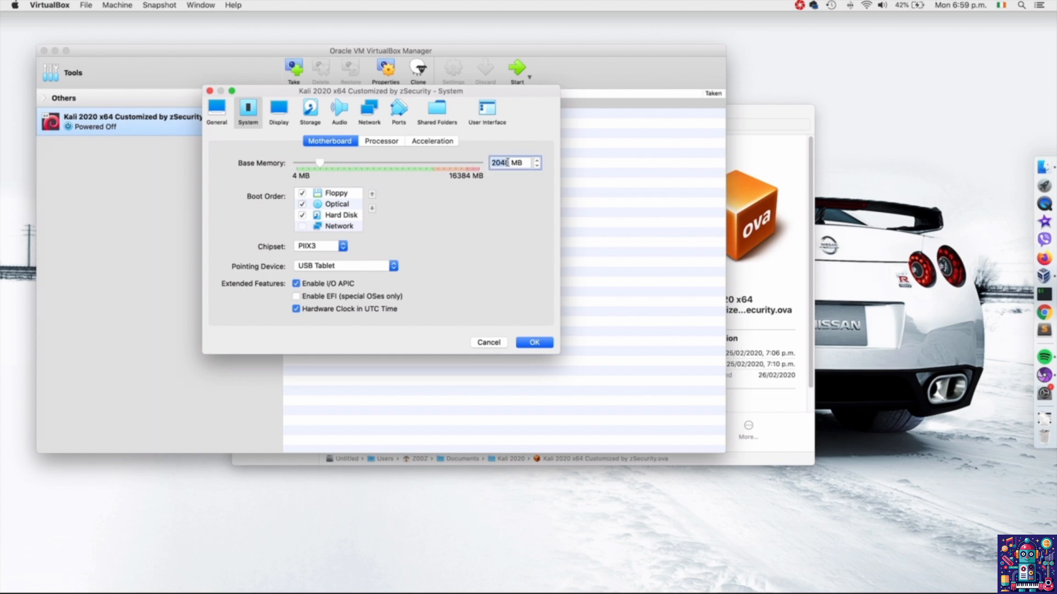
triple_click(507, 162)
double_click(508, 162)
click(396, 146)
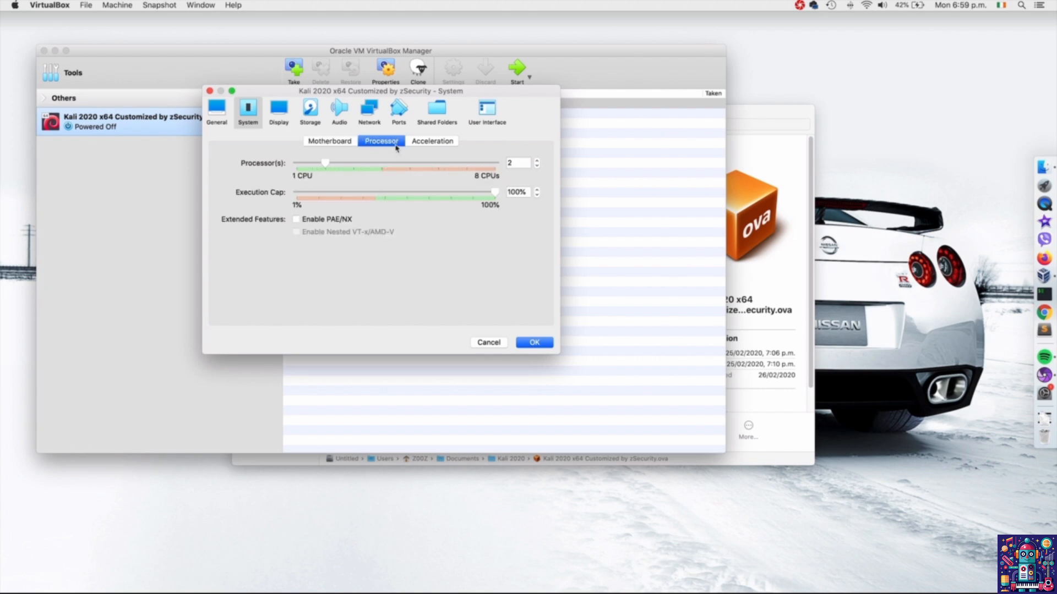
double_click(509, 163)
mouse_move(327, 164)
mouse_down()
mouse_move(310, 167)
mouse_move(322, 169)
mouse_up()
Attach network Adapter 1 of the Kali virtual machine to NAT Network.
click(377, 123)
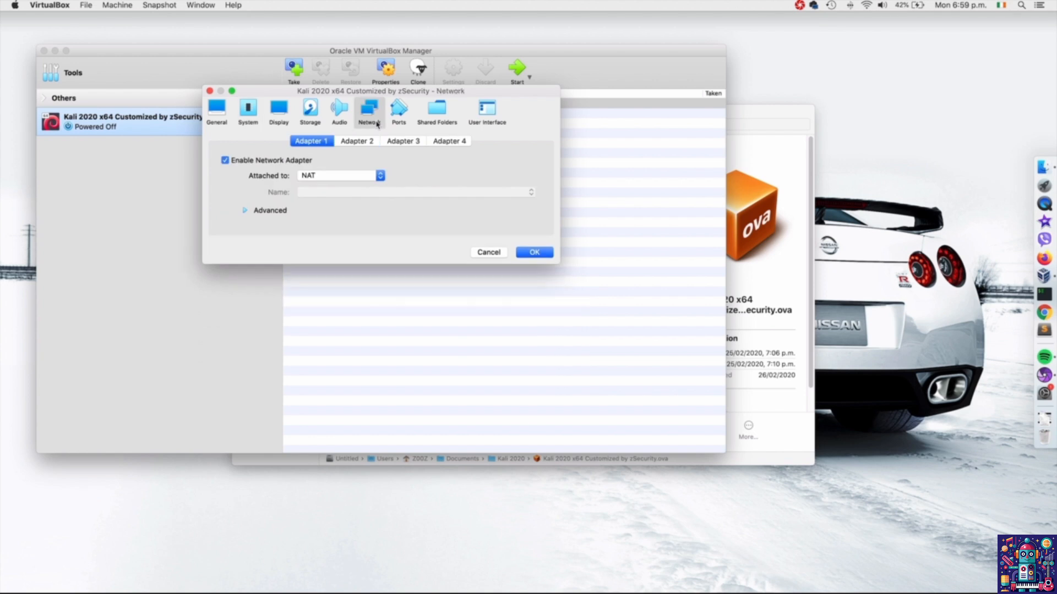
click(368, 175)
click(365, 186)
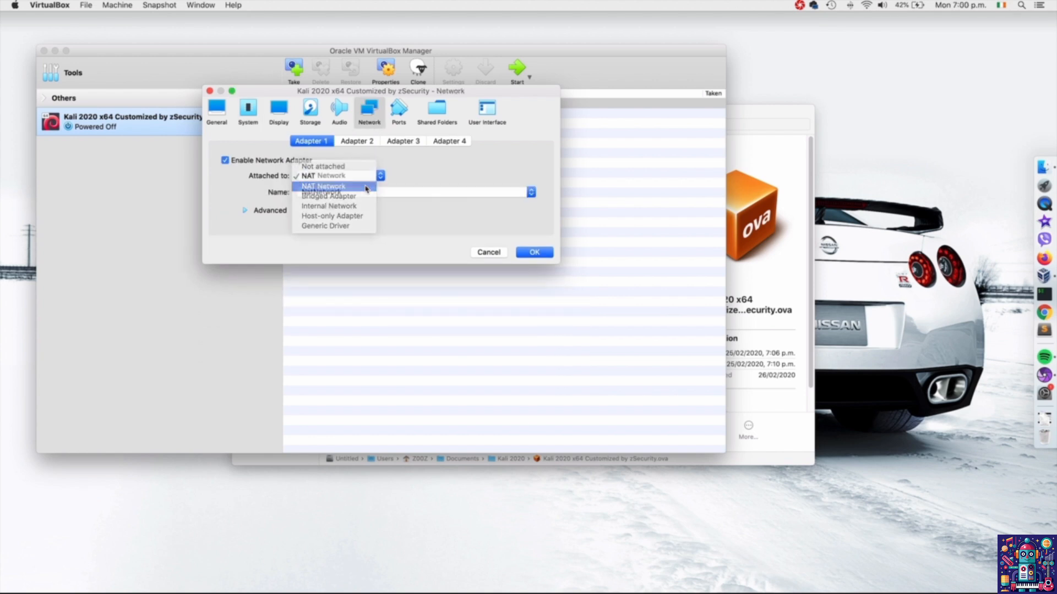